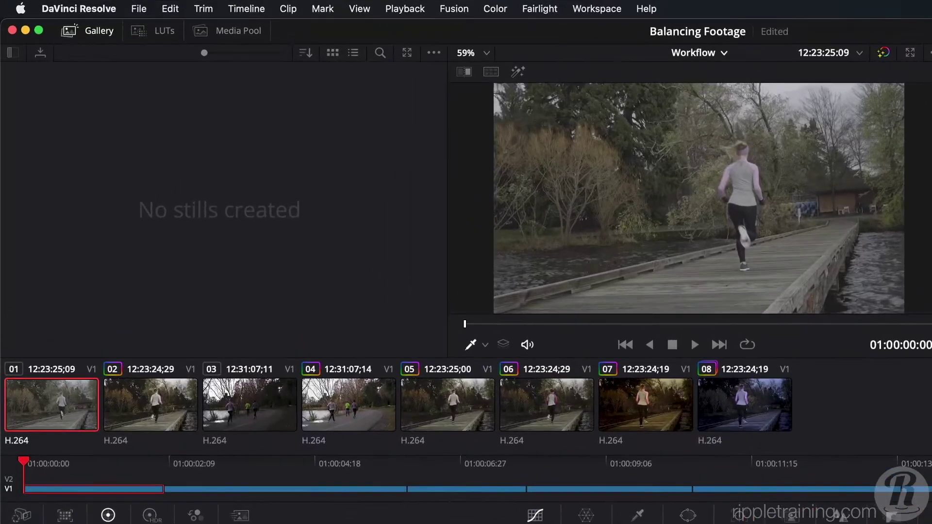
# - Show the media pool's Timelines bin as a list with a wider Clip Name column
pyautogui.click(228, 32)
pyautogui.click(50, 131)
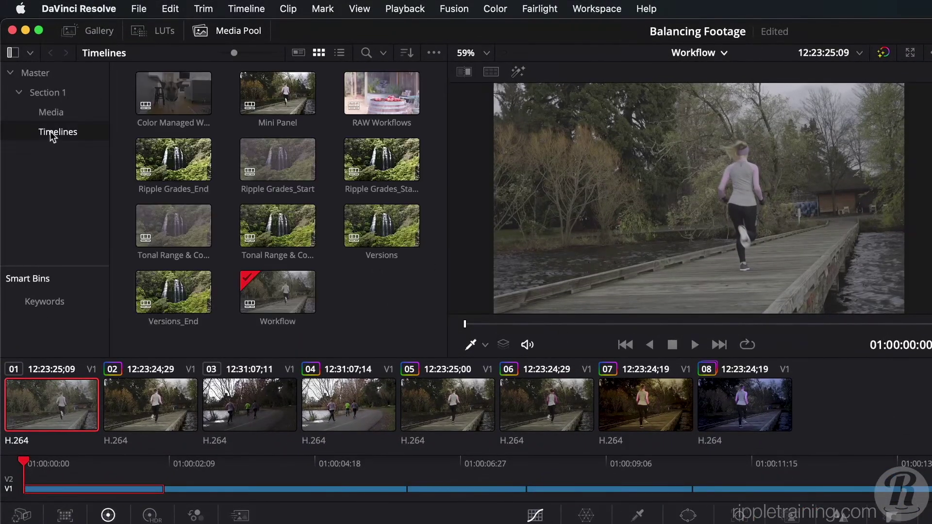
pyautogui.click(339, 53)
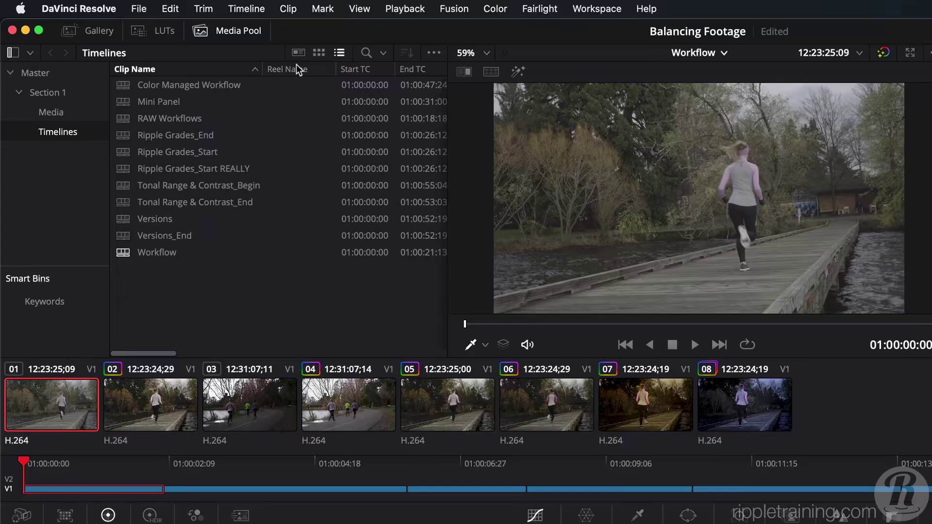
pyautogui.moveTo(263, 69); pyautogui.dragTo(308, 72)
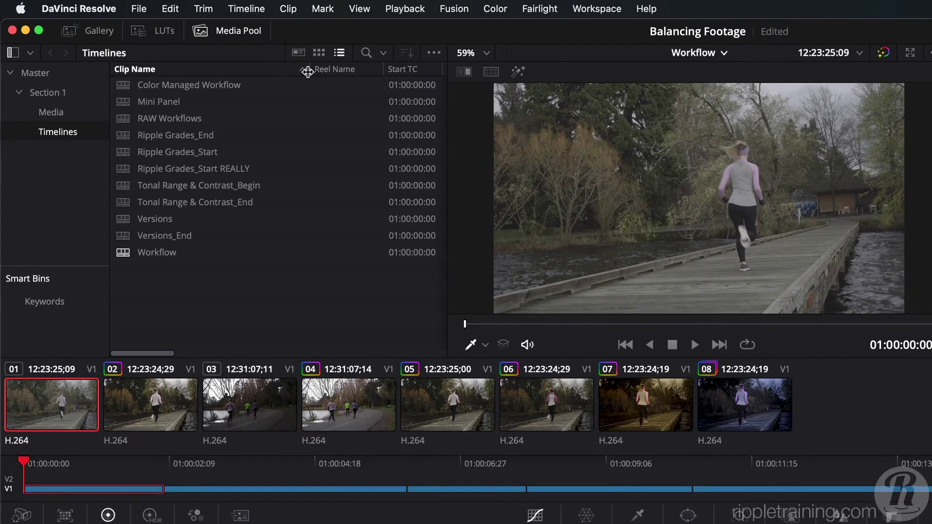
# - Open the Tonal Range & Contrast_Begin timeline and enlarge the viewer across the full window width
pyautogui.doubleClick(125, 189)
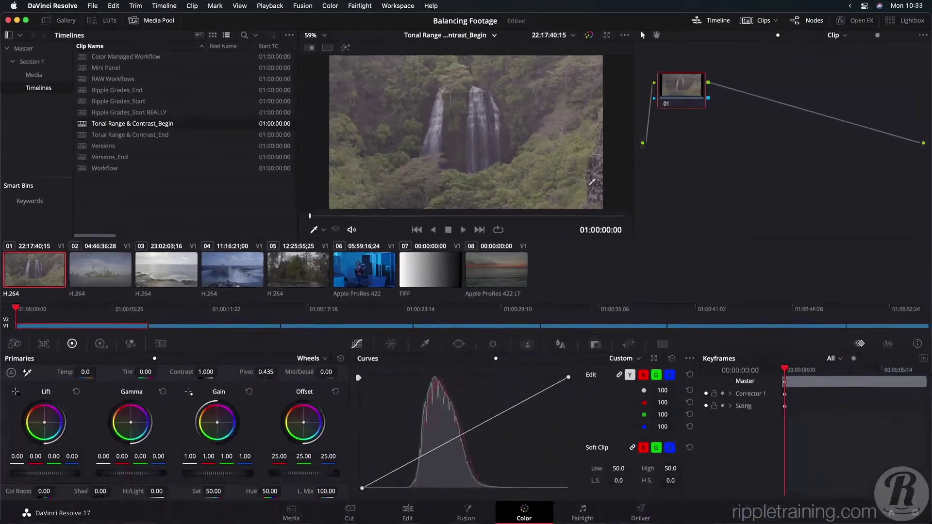
pyautogui.hotkey('alt', 'f')
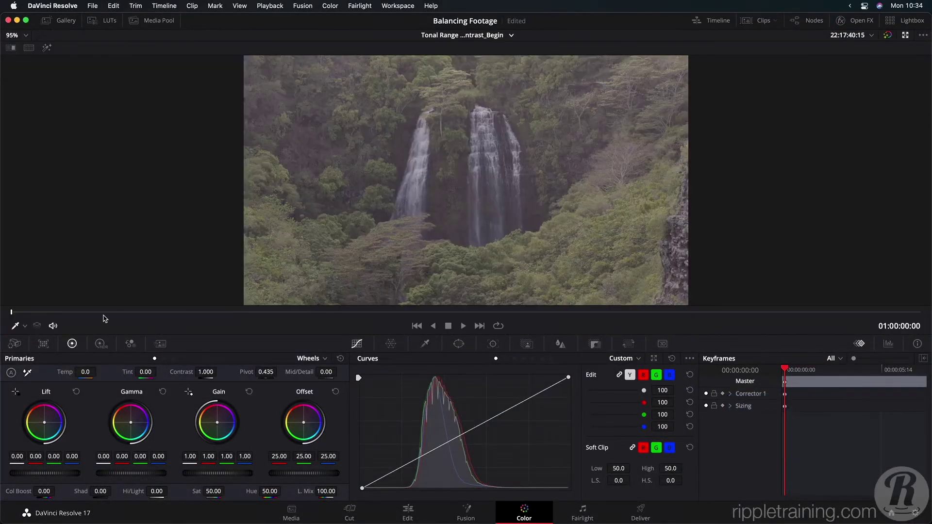
pyautogui.moveTo(44, 313); pyautogui.dragTo(13, 320)
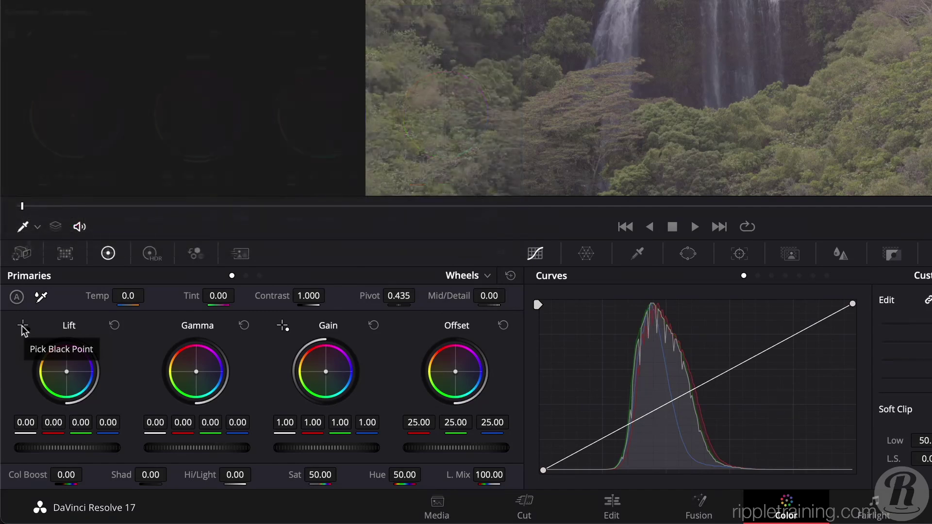
# - Try setting the black point on the dark area beside the foot of the waterfall, and undo it
pyautogui.click(22, 326)
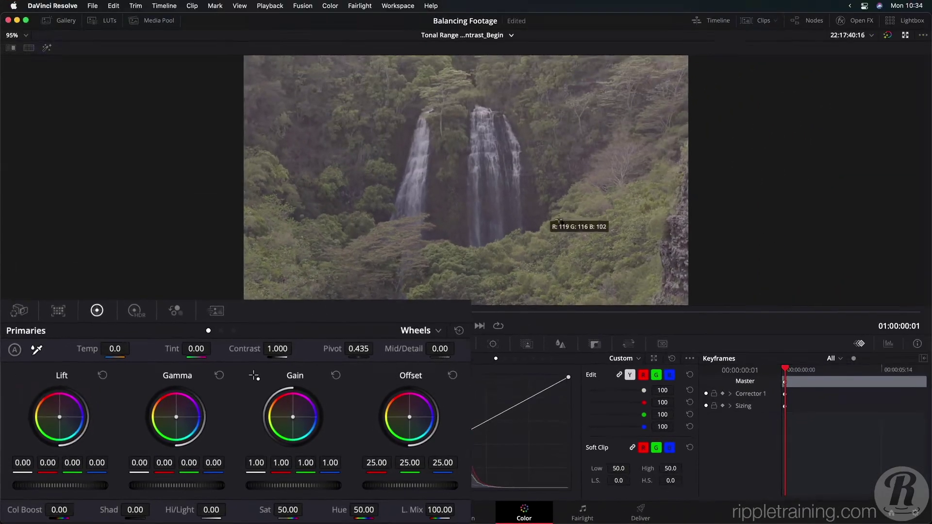
pyautogui.click(530, 227)
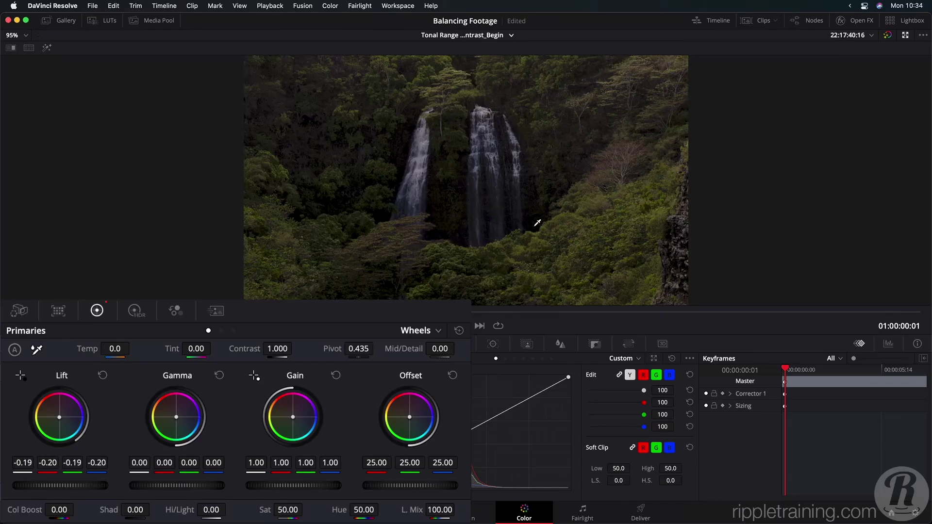
pyautogui.press('super+z')
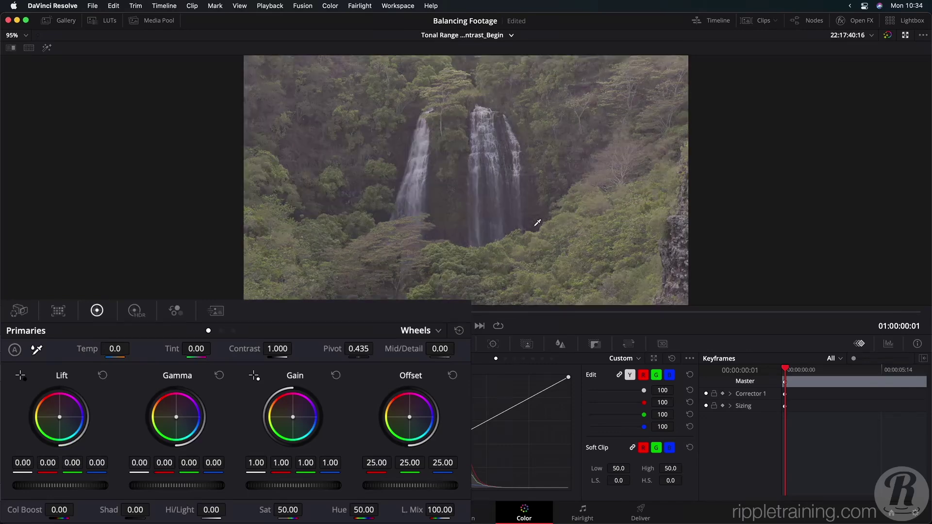
# - Set the black point on the shadow at the waterfall's base and the white point on the bright water at its crest
pyautogui.click(21, 377)
pyautogui.click(464, 244)
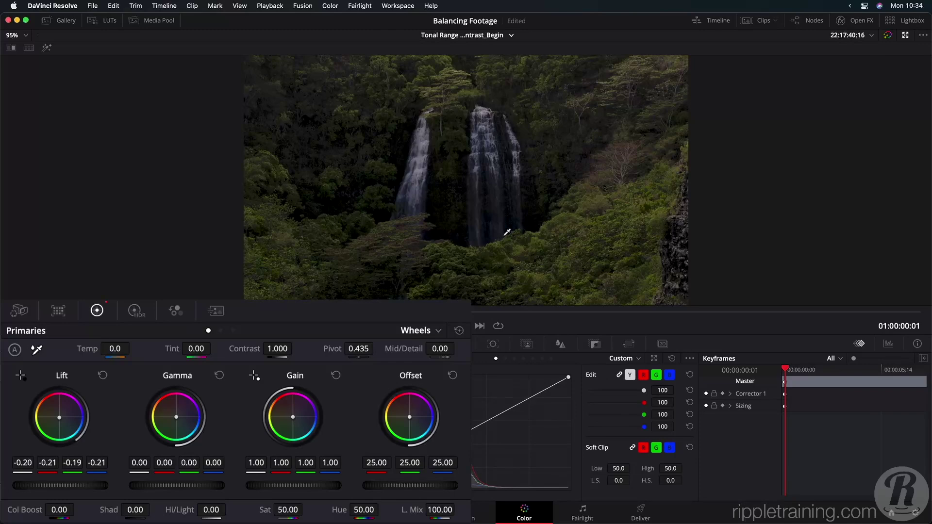
pyautogui.click(254, 376)
pyautogui.click(479, 110)
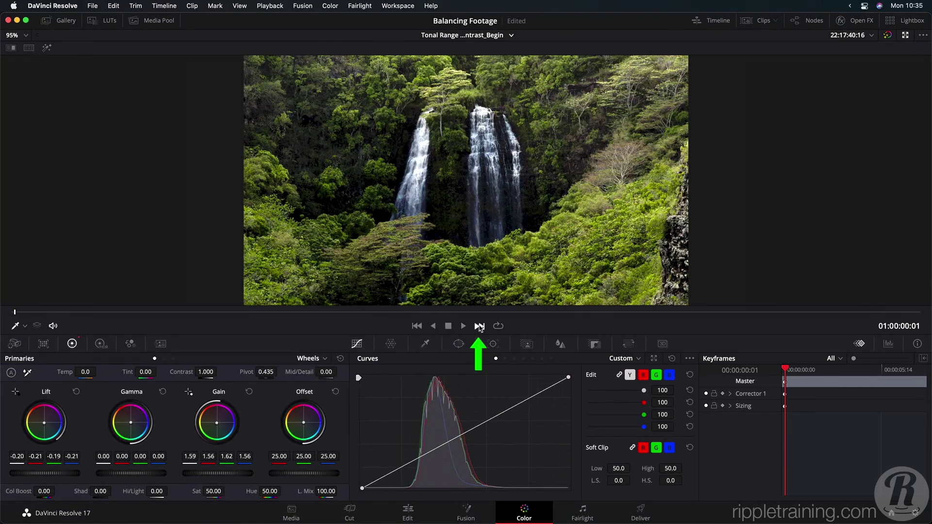
# - For the next clip, the city skyline, display the Waveform scope with Colorize turned off
pyautogui.click(479, 326)
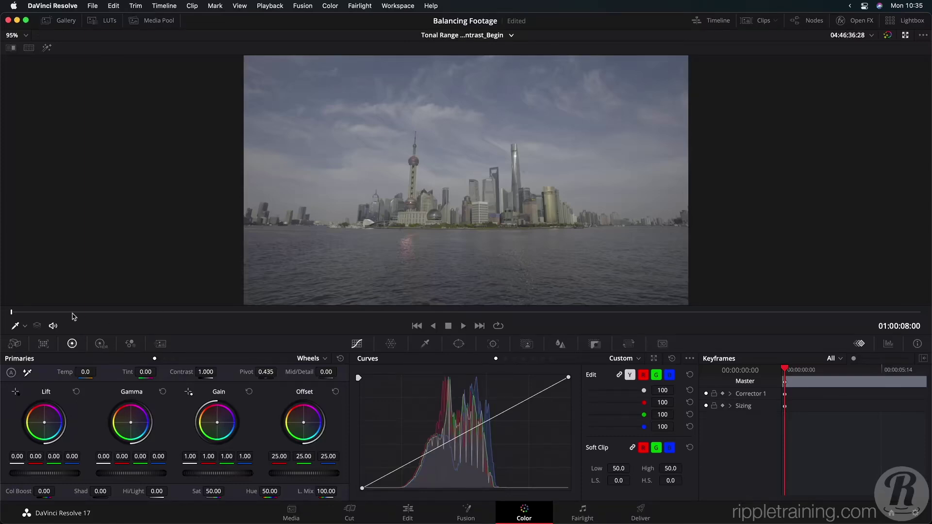
pyautogui.moveTo(72, 313); pyautogui.dragTo(2, 320)
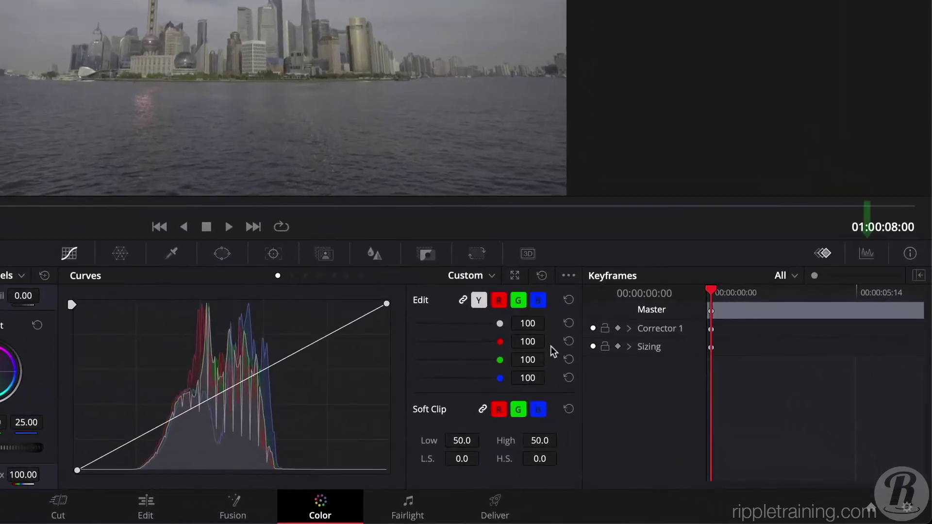
pyautogui.click(866, 253)
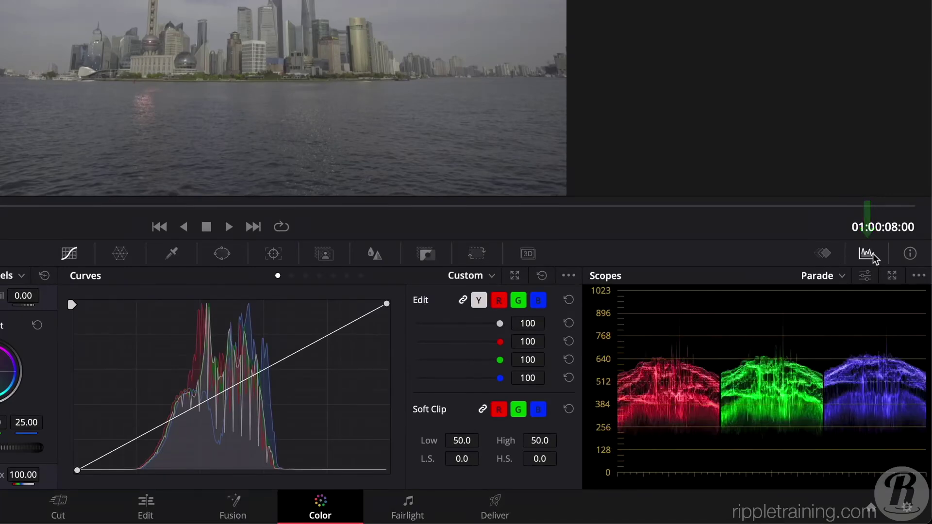
pyautogui.click(842, 276)
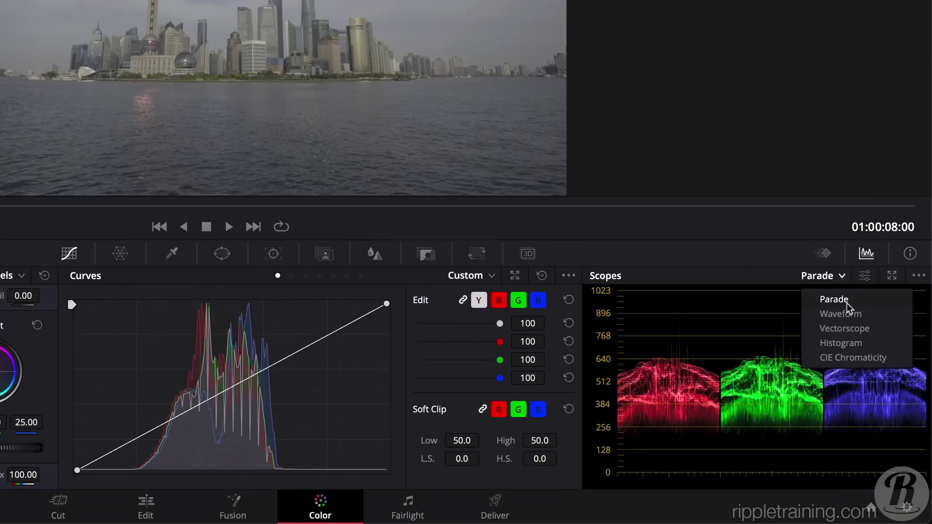
pyautogui.click(853, 315)
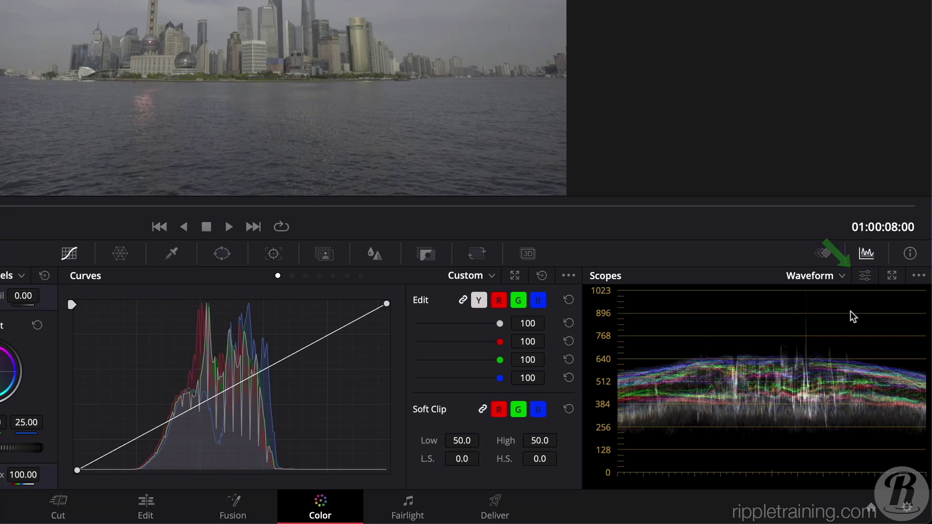
pyautogui.click(865, 276)
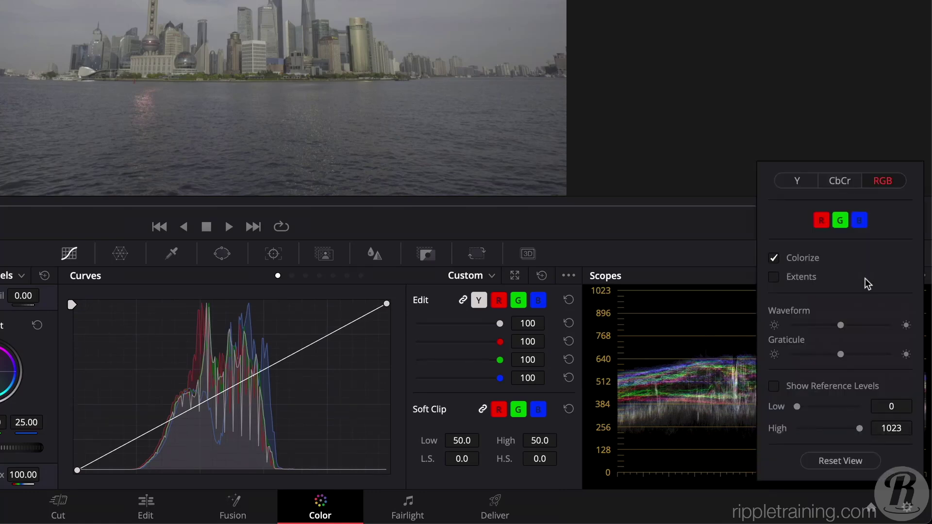
pyautogui.click(775, 258)
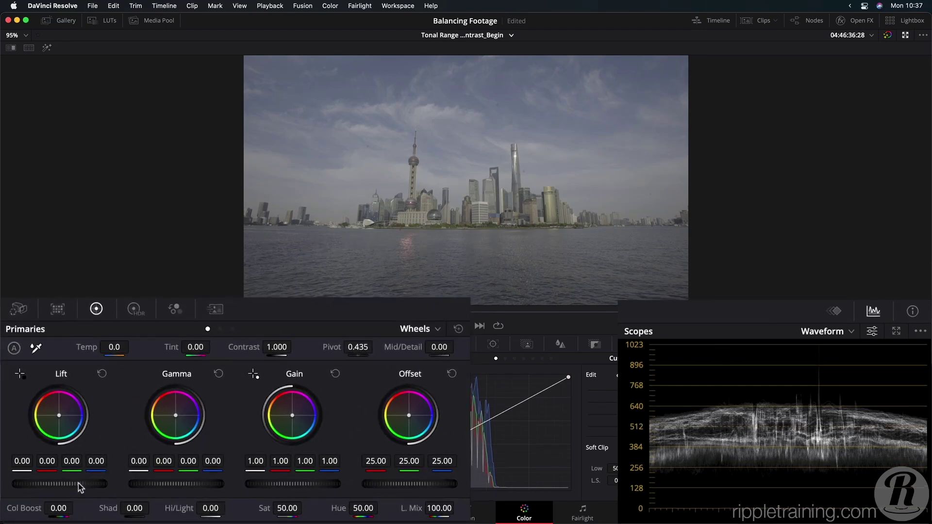
# - Adjust the skyline clip's tonal range with master Lift at -0.16, Gain at 1.48 and Gamma at -0.03
pyautogui.moveTo(80, 486)
pyautogui.mouseDown()
pyautogui.moveTo(35, 487)
pyautogui.moveTo(85, 484)
pyautogui.moveTo(70, 483)
pyautogui.mouseUp()
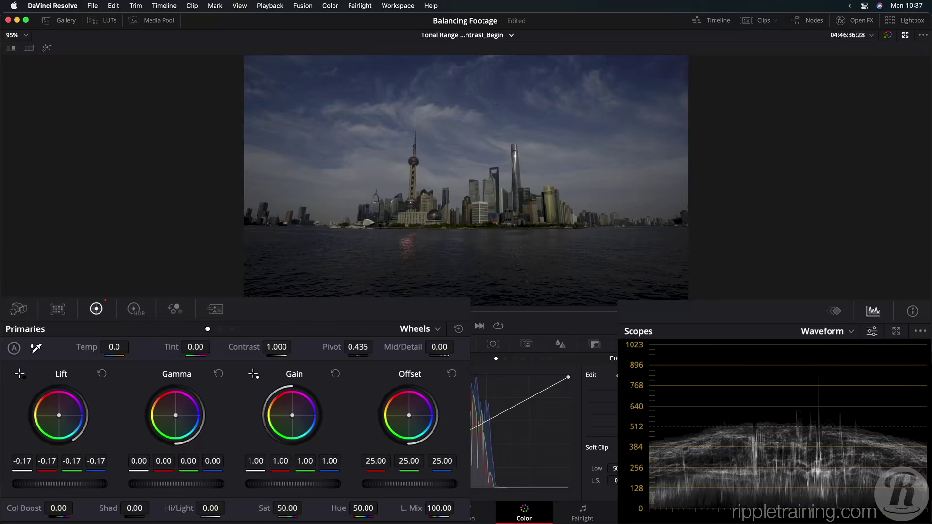
pyautogui.moveTo(57, 484); pyautogui.dragTo(60, 484)
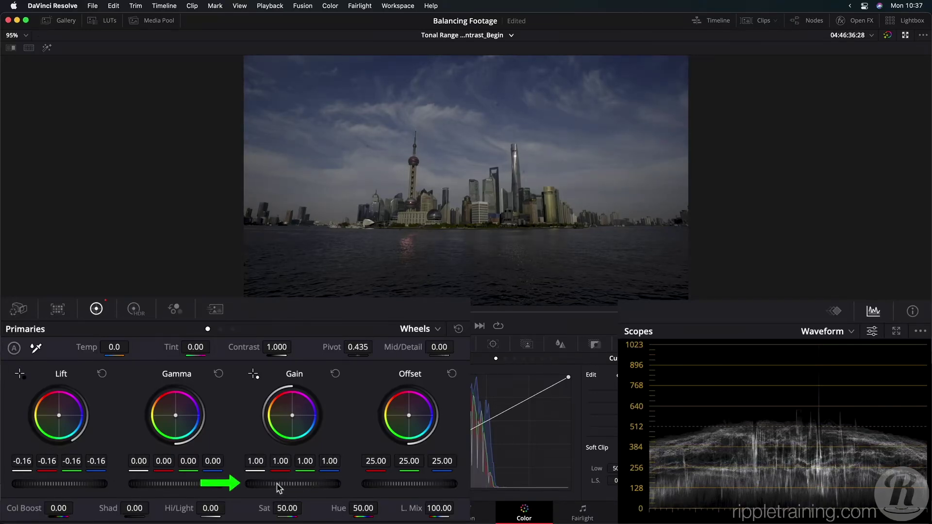
pyautogui.moveTo(279, 488); pyautogui.dragTo(362, 488)
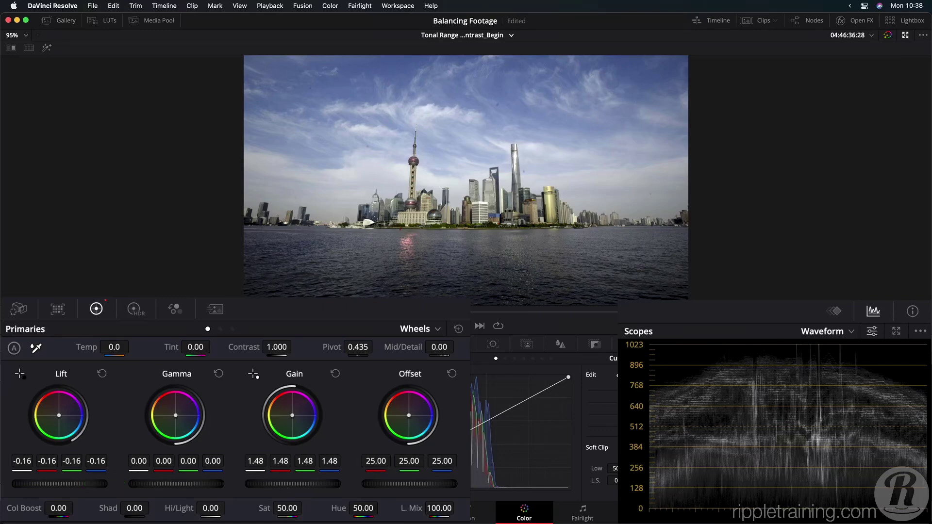
pyautogui.moveTo(176, 484)
pyautogui.mouseDown()
pyautogui.moveTo(193, 484)
pyautogui.moveTo(167, 483)
pyautogui.mouseUp()
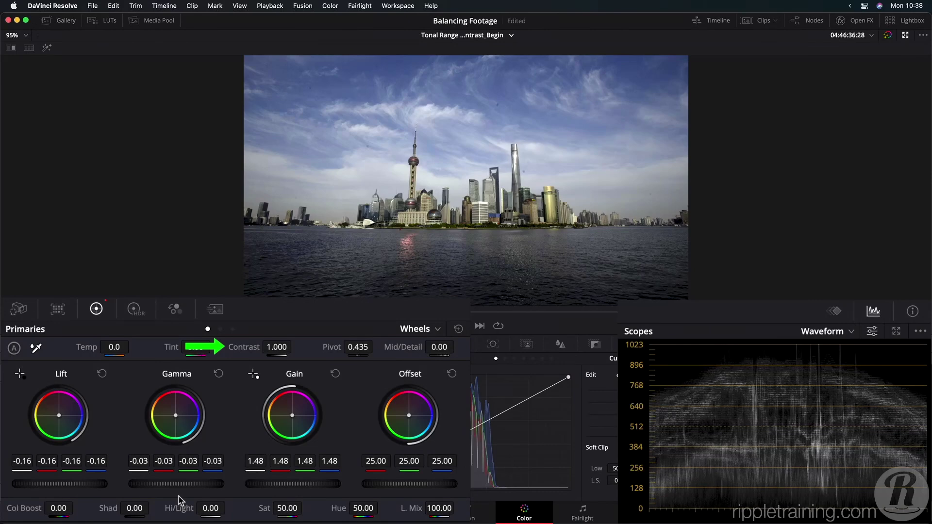
# - Try raised and lowered Contrast values on the skyline, including 1.146 and 0.962, and reset Contrast to its default
pyautogui.moveTo(277, 346); pyautogui.dragTo(295, 345)
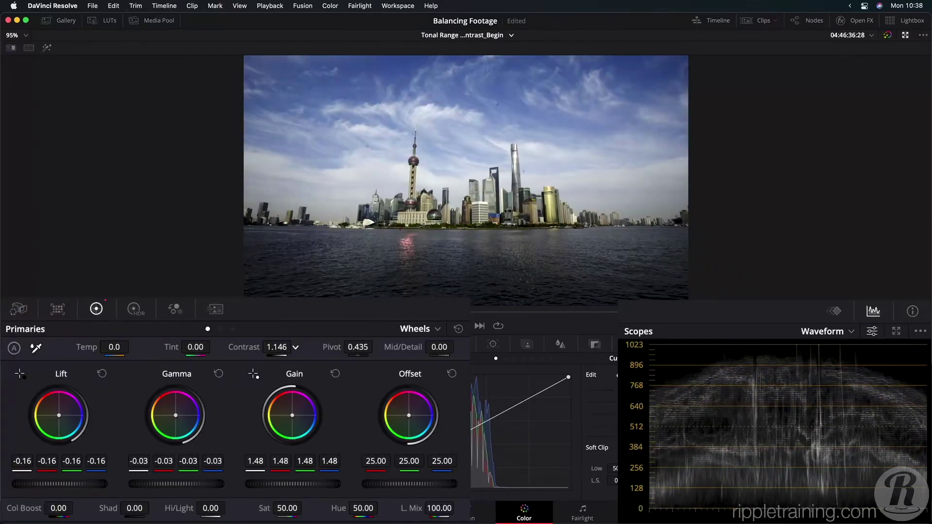
pyautogui.moveTo(295, 347); pyautogui.dragTo(295, 347)
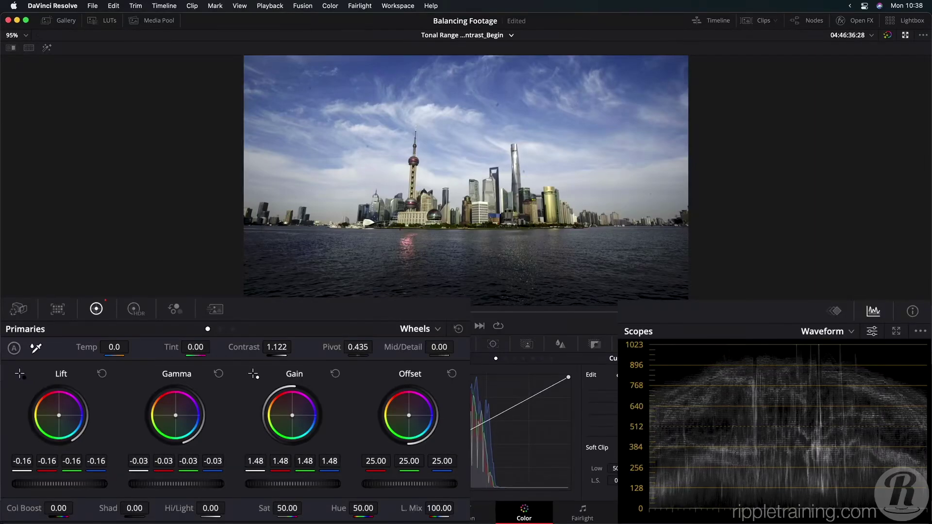
pyautogui.moveTo(295, 347); pyautogui.dragTo(627, 278)
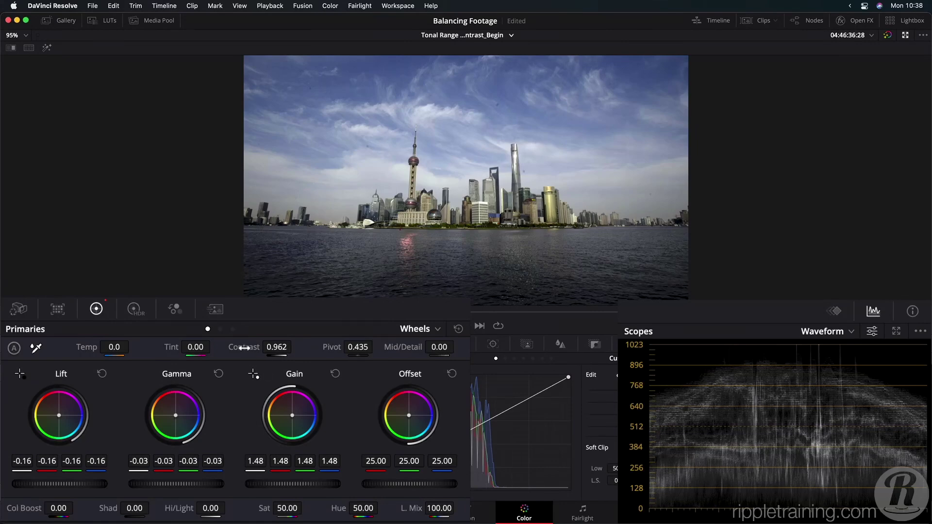
pyautogui.doubleClick(245, 348)
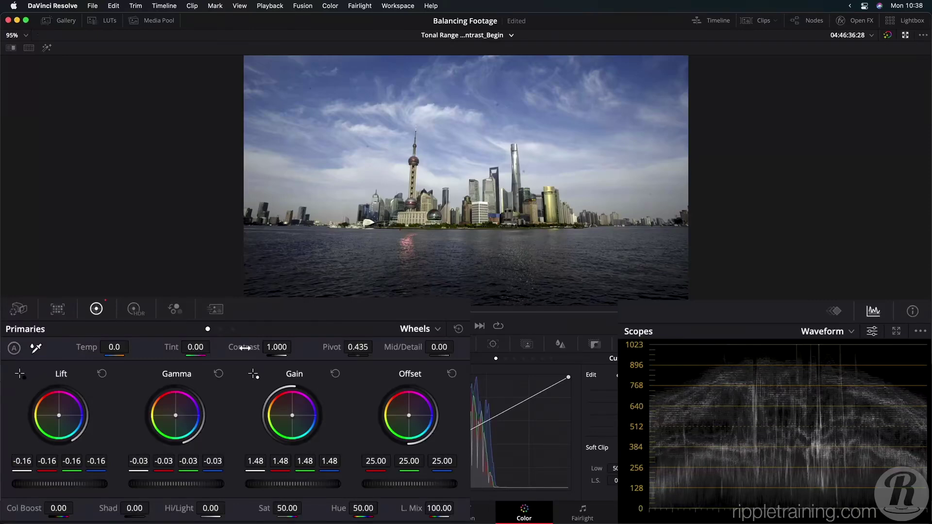
# - Try a stronger contrast around a lowered Pivot on the skyline, and reset the Contrast
pyautogui.moveTo(360, 347); pyautogui.dragTo(220, 347)
pyautogui.moveTo(277, 348); pyautogui.dragTo(457, 348)
pyautogui.doubleClick(251, 347)
# - Try Pivot at 0.731 with Contrast at 1.350, and reset both to their defaults
pyautogui.moveTo(324, 347); pyautogui.dragTo(387, 346)
pyautogui.moveTo(278, 348)
pyautogui.mouseDown()
pyautogui.moveTo(321, 346)
pyautogui.moveTo(285, 347)
pyautogui.moveTo(306, 347)
pyautogui.moveTo(295, 346)
pyautogui.mouseUp()
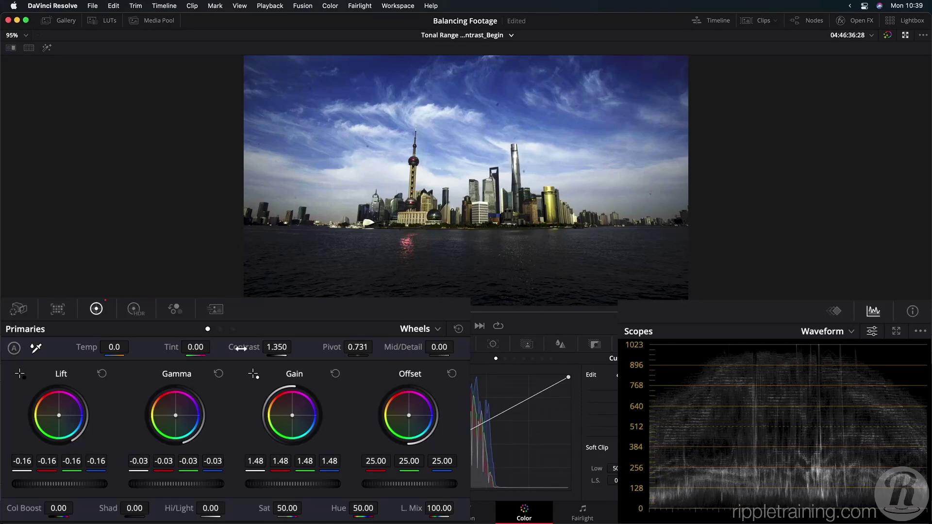
pyautogui.doubleClick(240, 348)
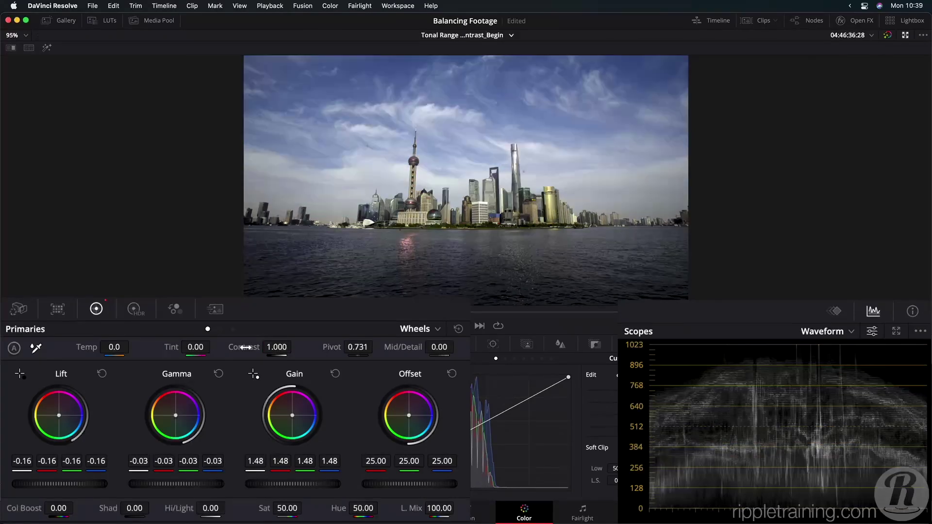
pyautogui.doubleClick(332, 347)
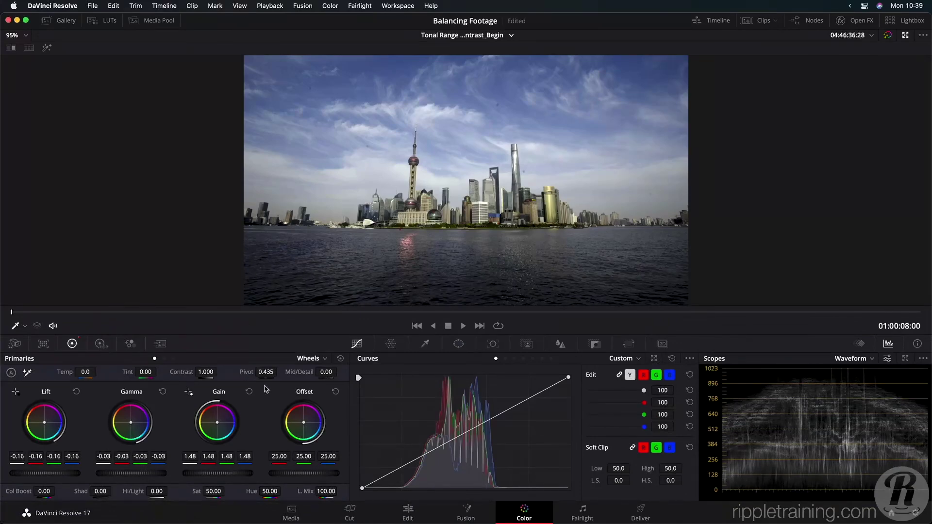
# - Check the Use S-curve for contrast option in the project's General Options, and leave the settings without changes
pyautogui.click(915, 513)
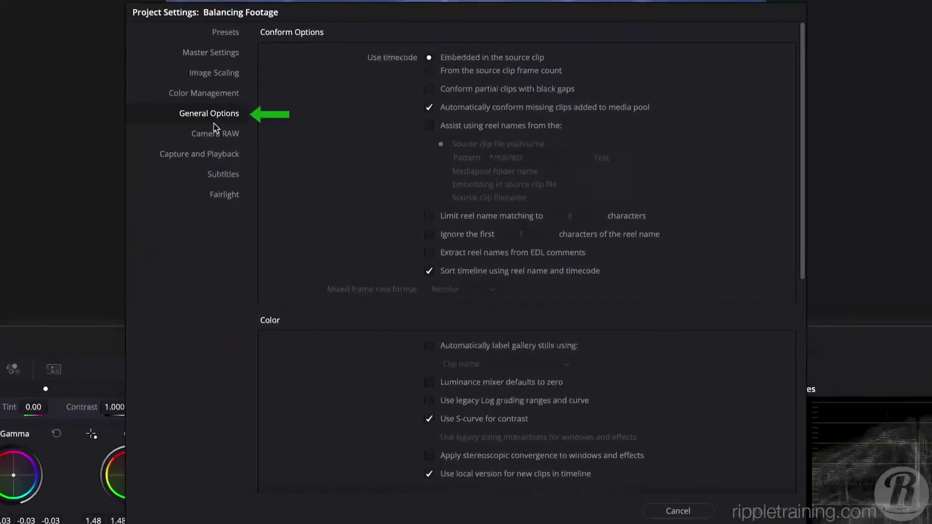
pyautogui.scroll(-5, 376, 361)
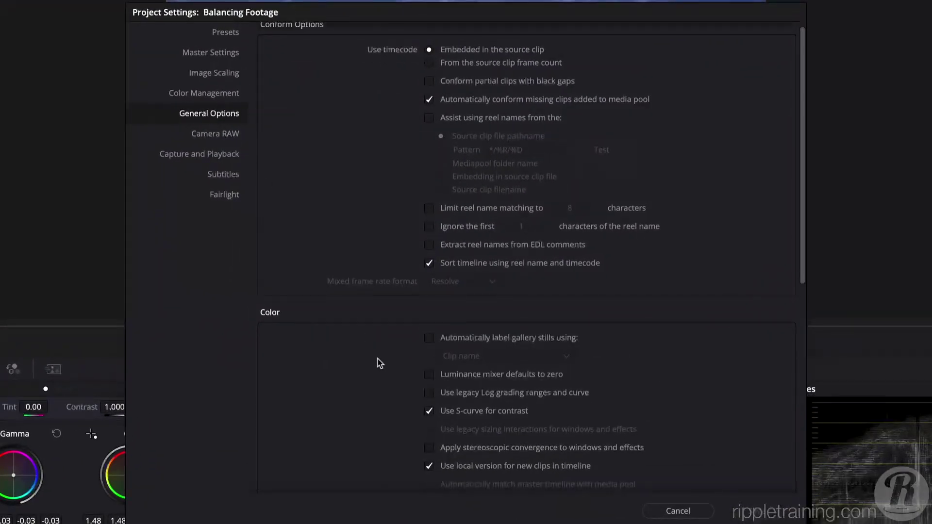
pyautogui.scroll(-1, 376, 361)
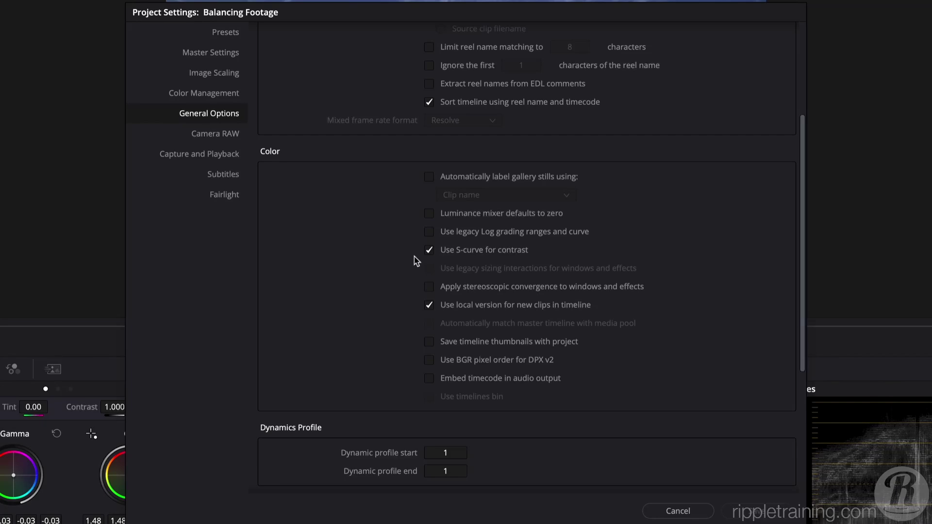
pyautogui.click(672, 512)
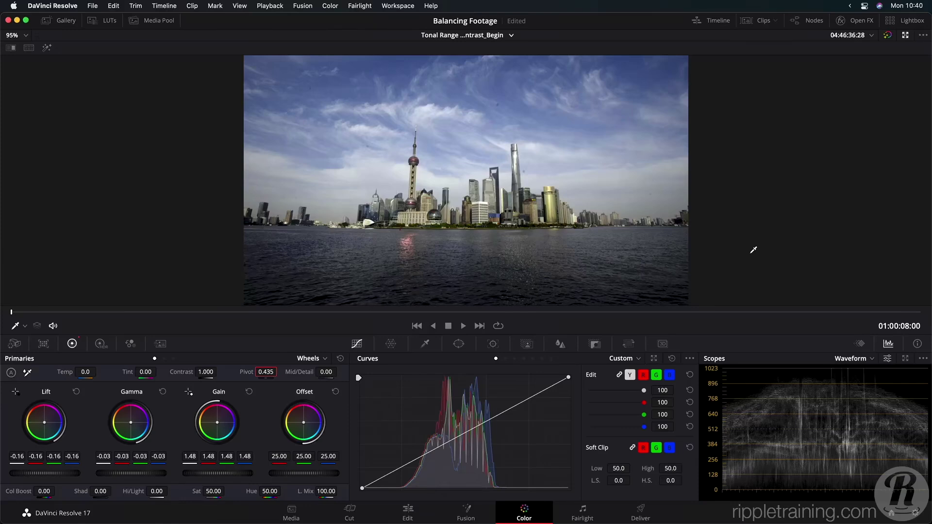
# - Bypass and re-enable the grade repeatedly to compare the skyline before and after correction
pyautogui.press('super+d')
pyautogui.press('super+d')
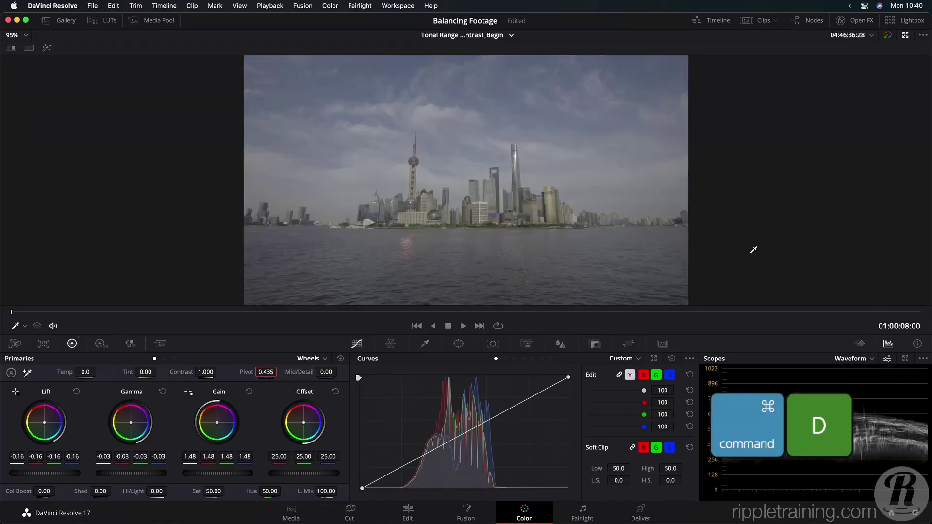
pyautogui.press('super+d')
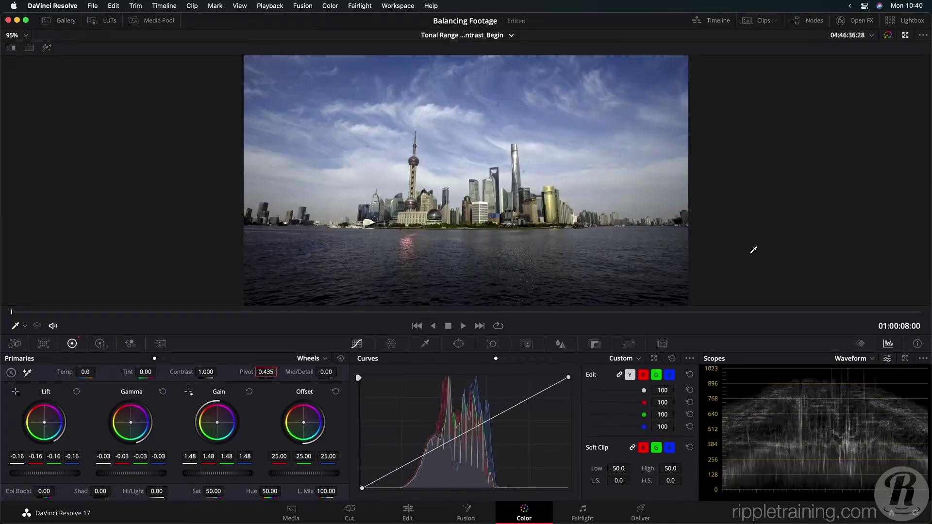
pyautogui.press('super+d')
pyautogui.press('super+d')
pyautogui.press('super+d')
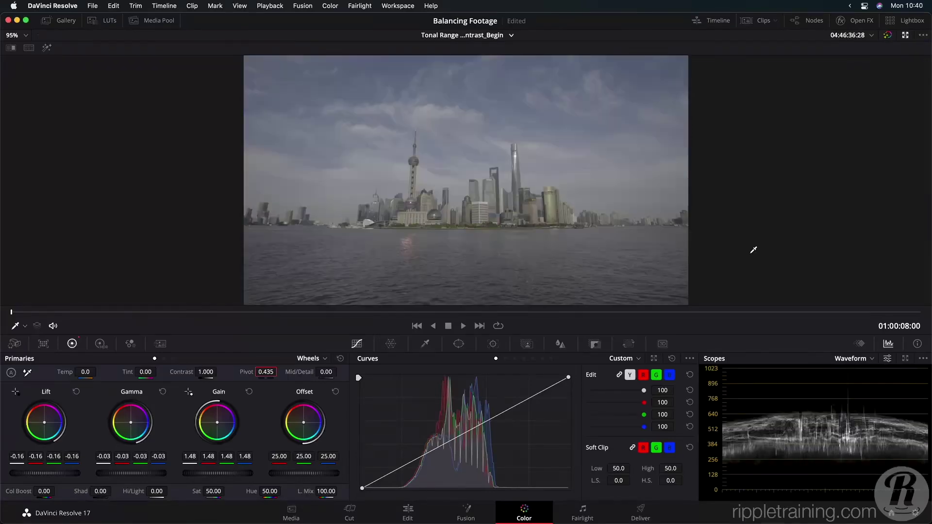
pyautogui.press('super+d')
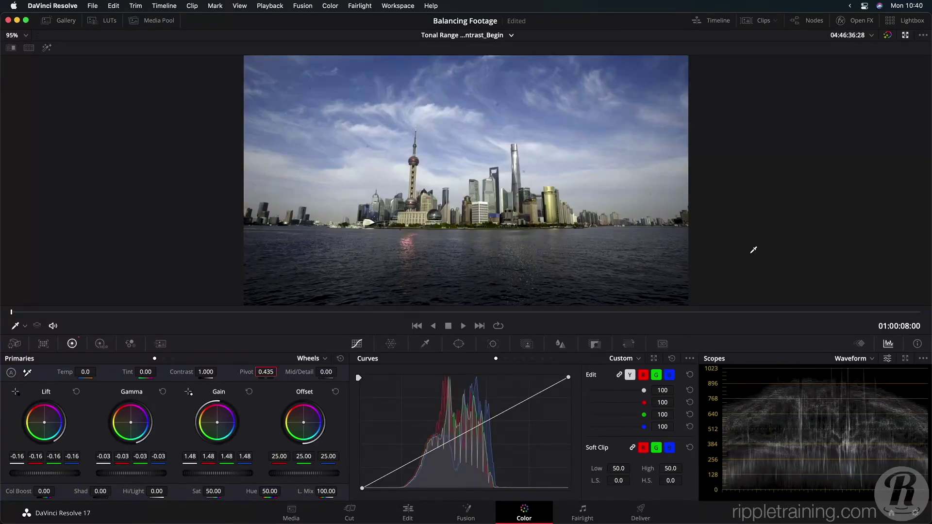